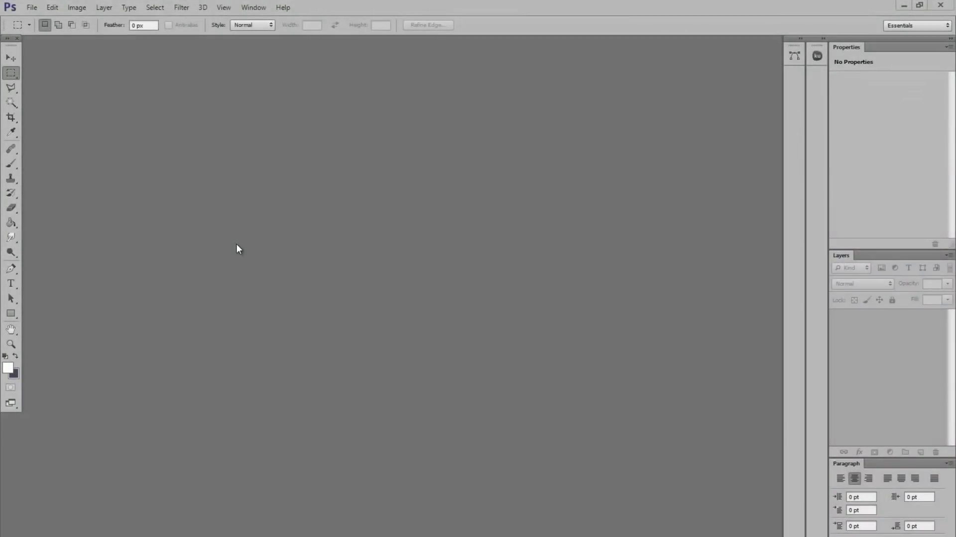
Step: Start a new document with the A5 paper size and a resolution of 300
left_click(34, 7)
left_click(49, 19)
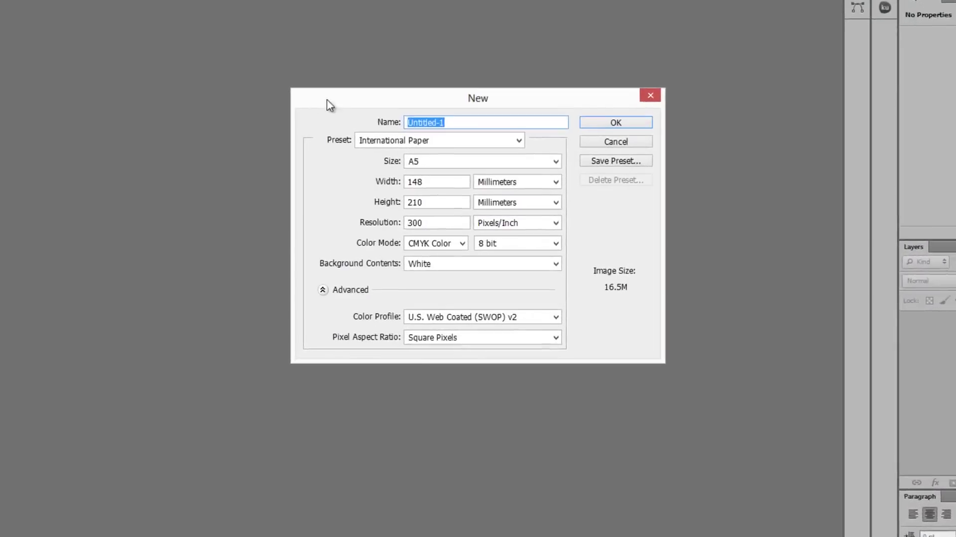
left_click(436, 161)
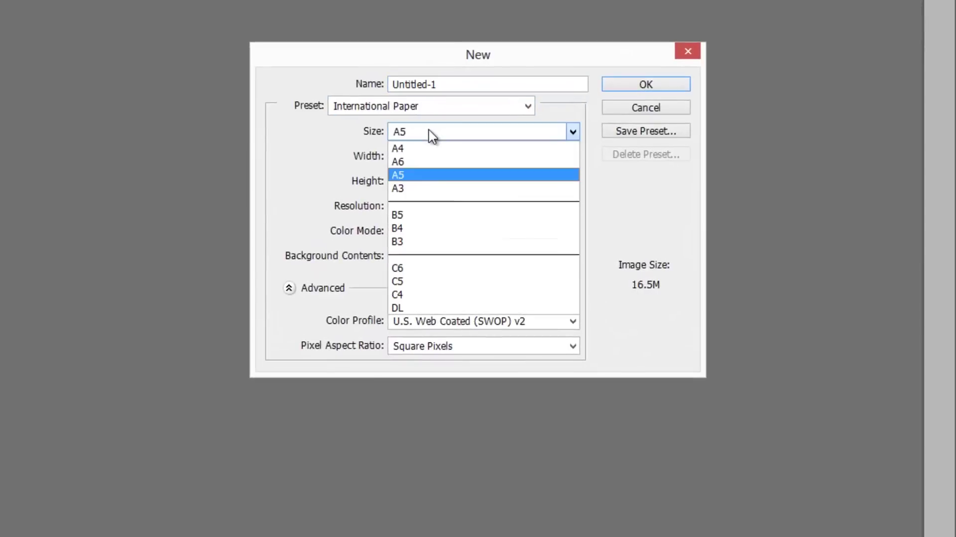
left_click(418, 175)
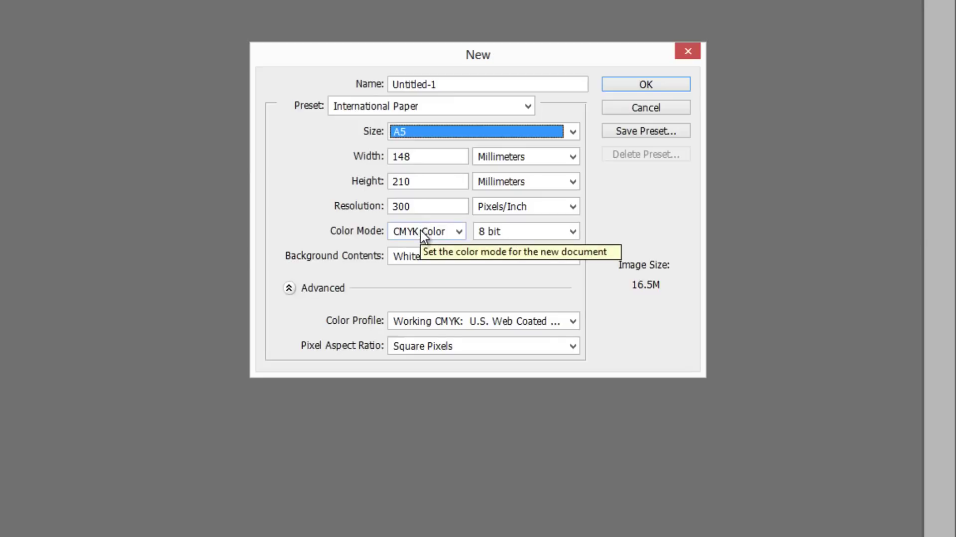
left_click_drag(428, 206, 374, 209)
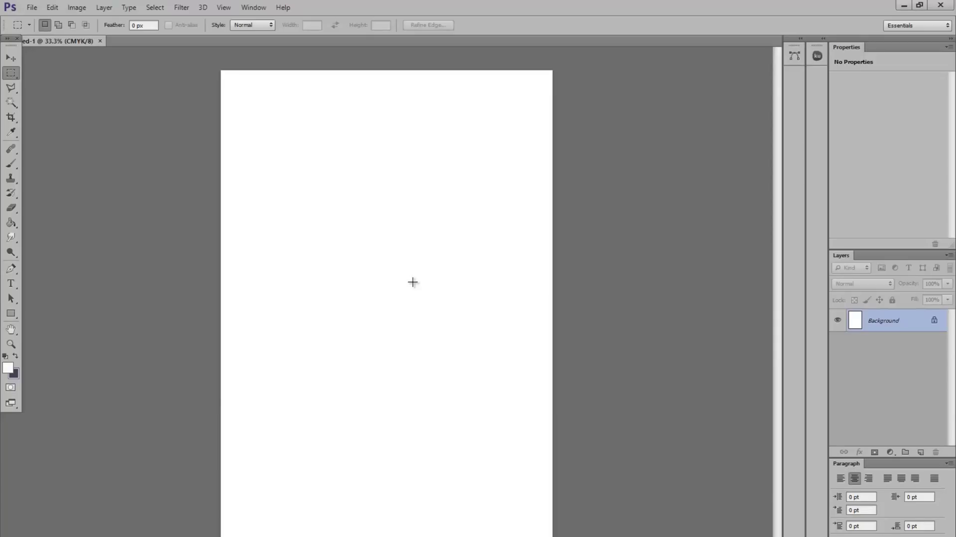
Step: Show rulers, add guides at the page's top and left edges, and snap to document bounds
left_click(223, 8)
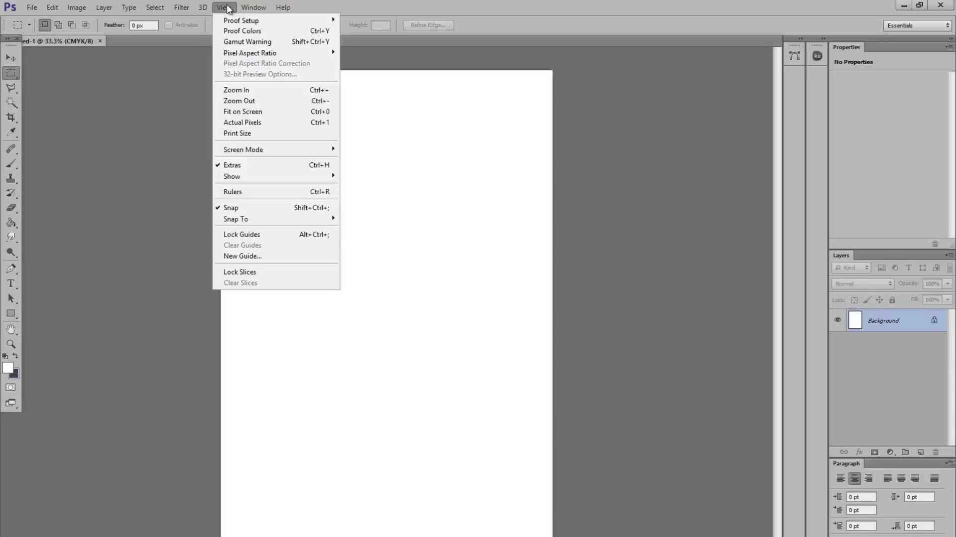
left_click(245, 191)
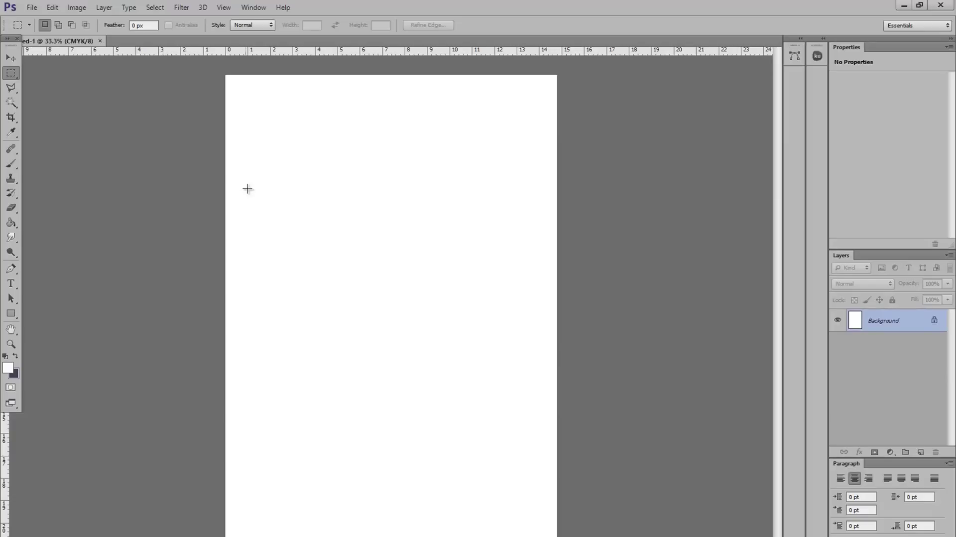
left_click_drag(329, 50, 329, 74)
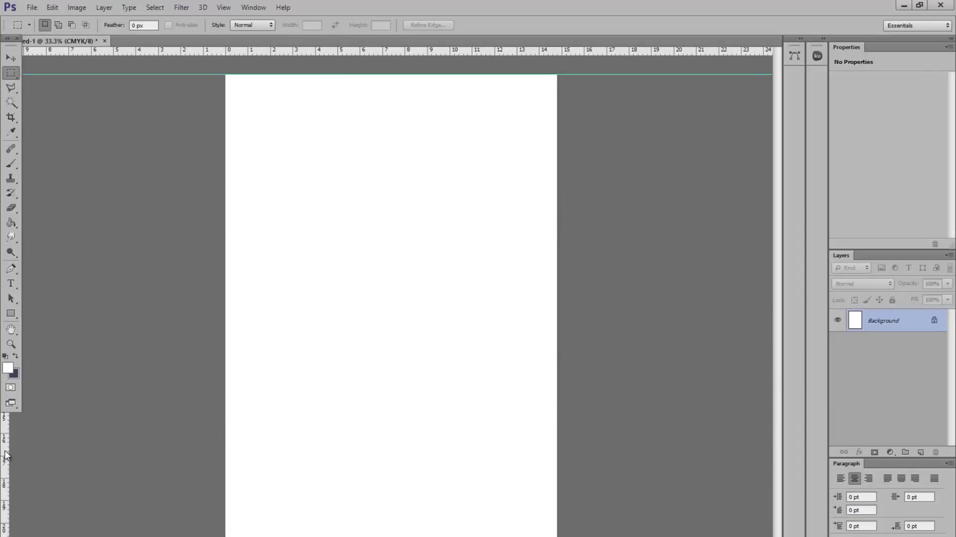
left_click_drag(6, 453, 224, 437)
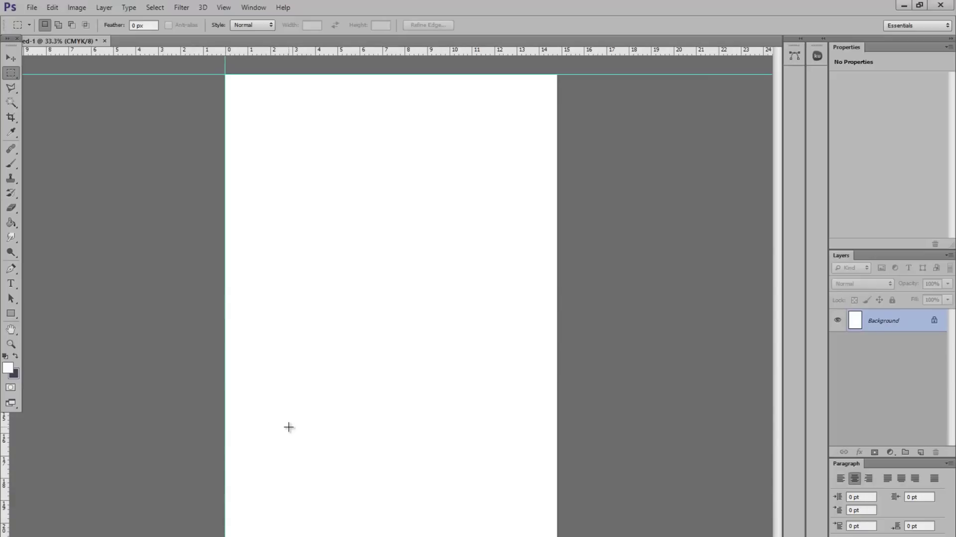
left_click(223, 8)
mouse_move(246, 218)
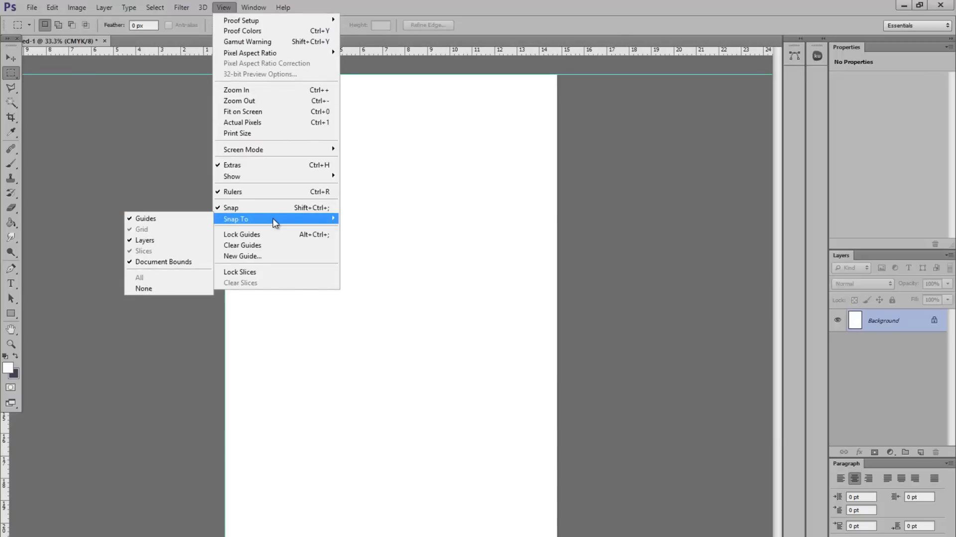
left_click(175, 262)
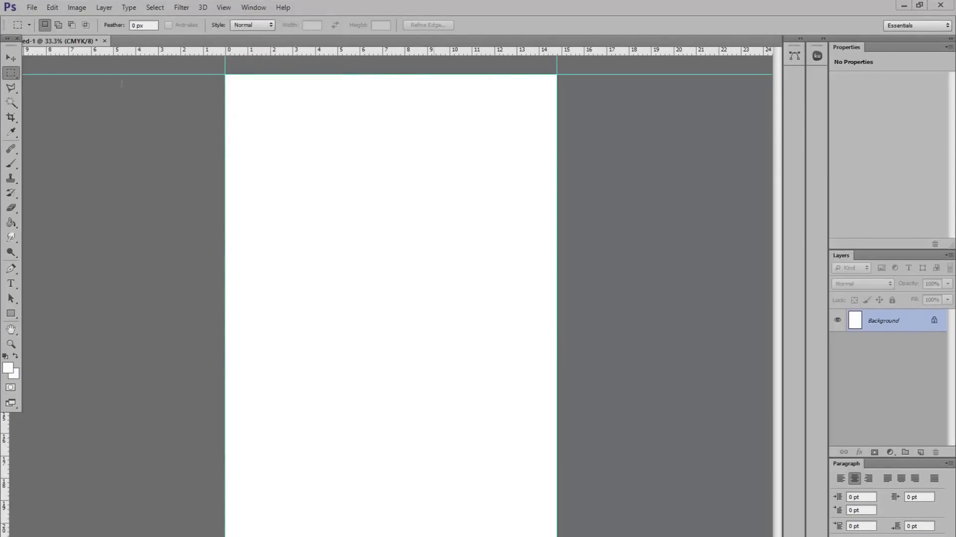
Step: Resize the canvas in millimetres from 148 × 209.97 to 154 × 216
left_click(79, 9)
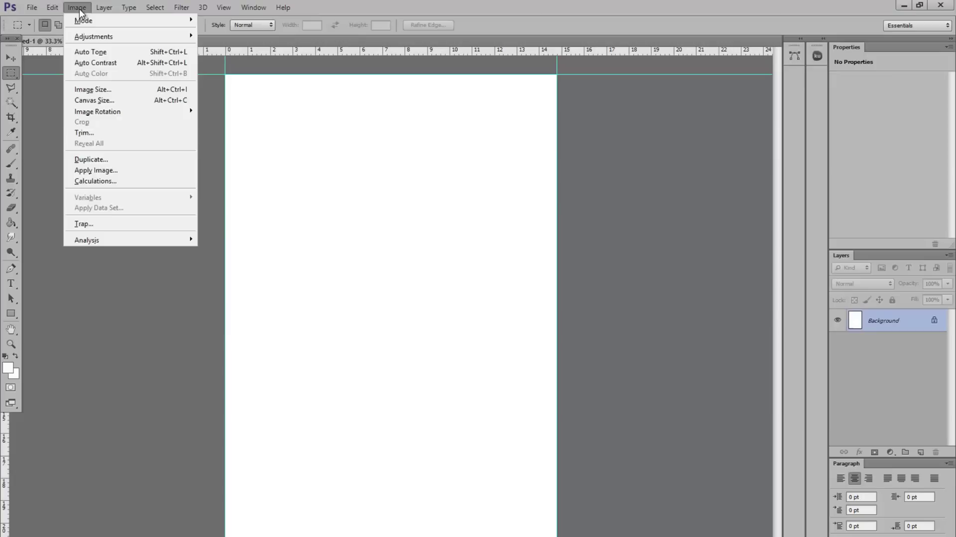
left_click(95, 100)
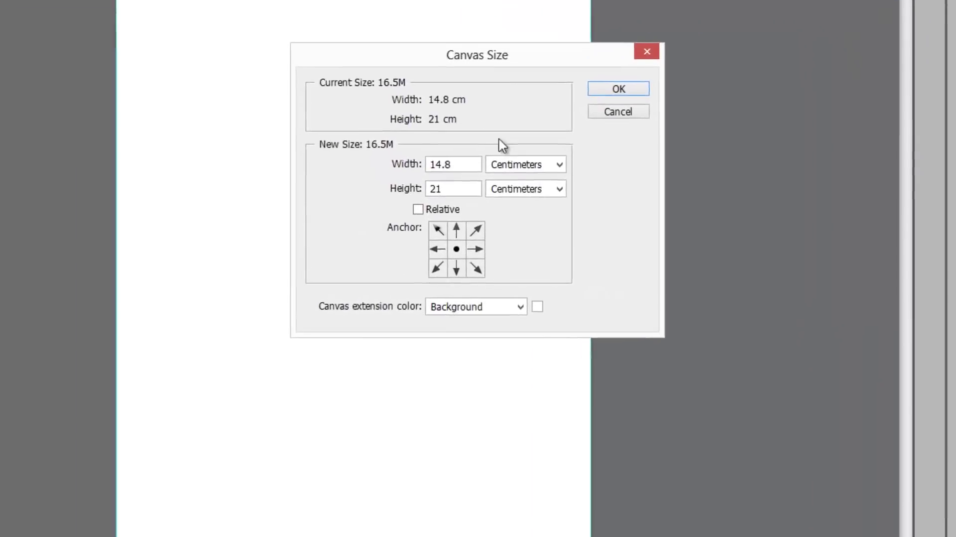
left_click(520, 185)
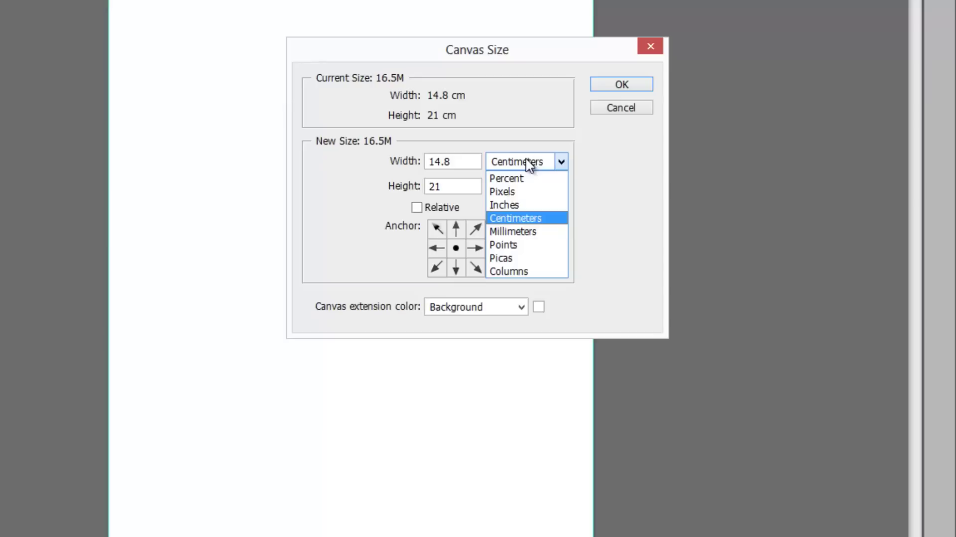
left_click(525, 236)
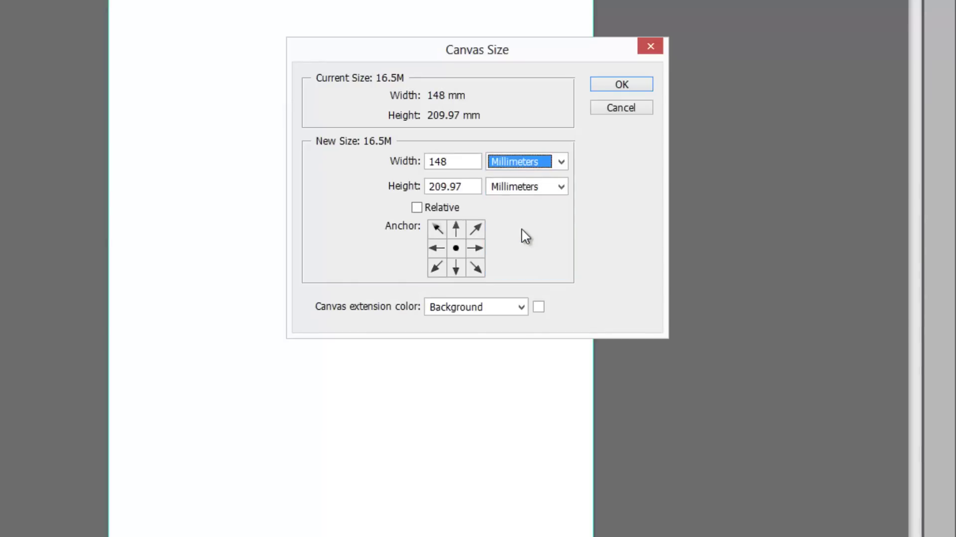
left_click(470, 162)
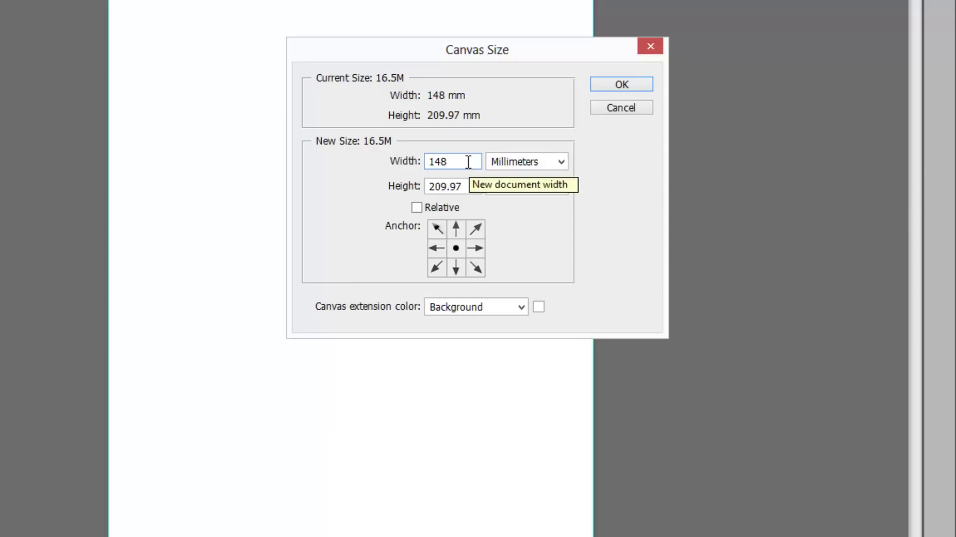
left_click_drag(470, 162, 407, 160)
type("1")
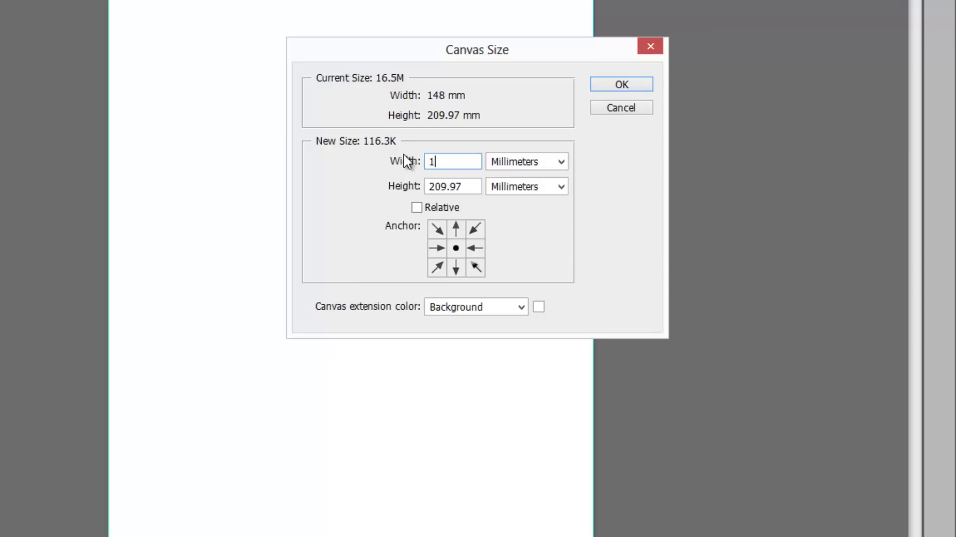
type("54")
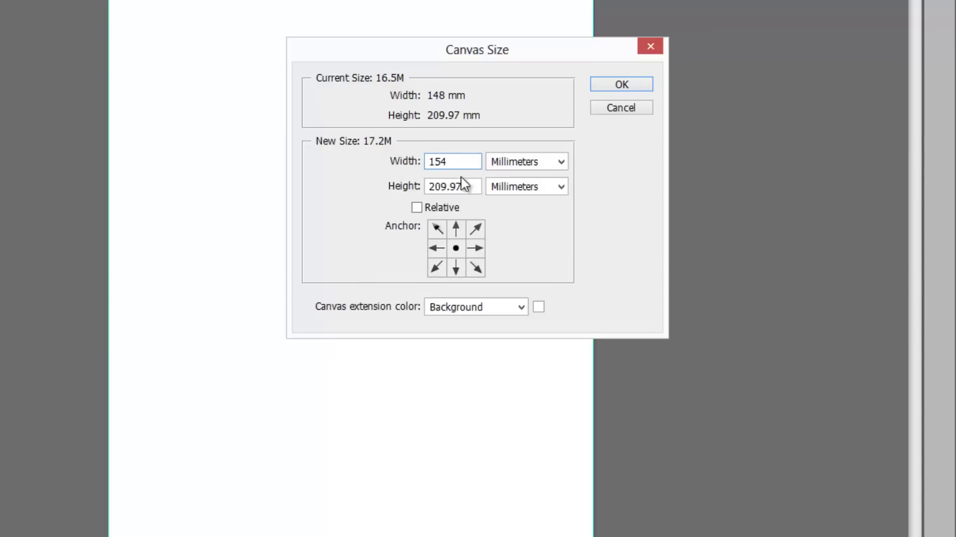
left_click_drag(474, 186, 419, 189)
type("2")
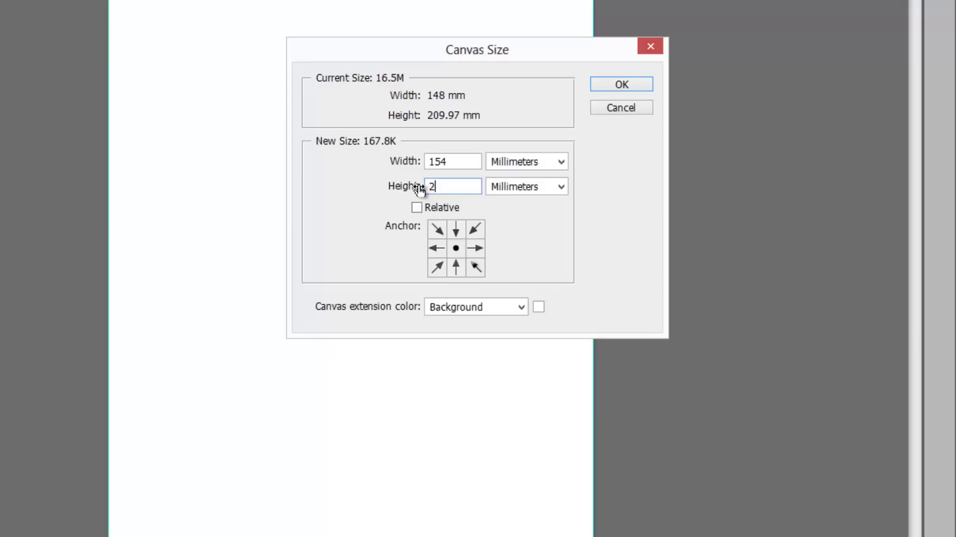
type("16")
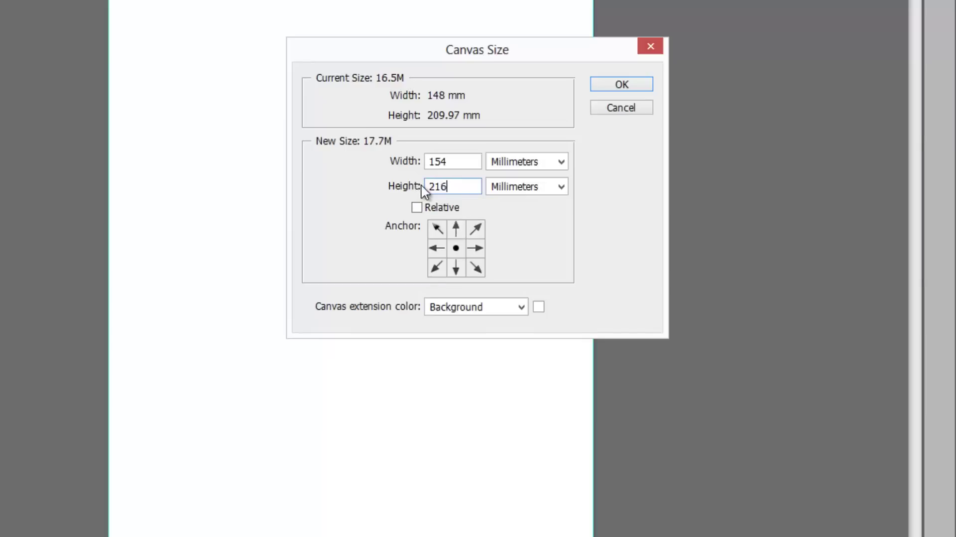
left_click(604, 89)
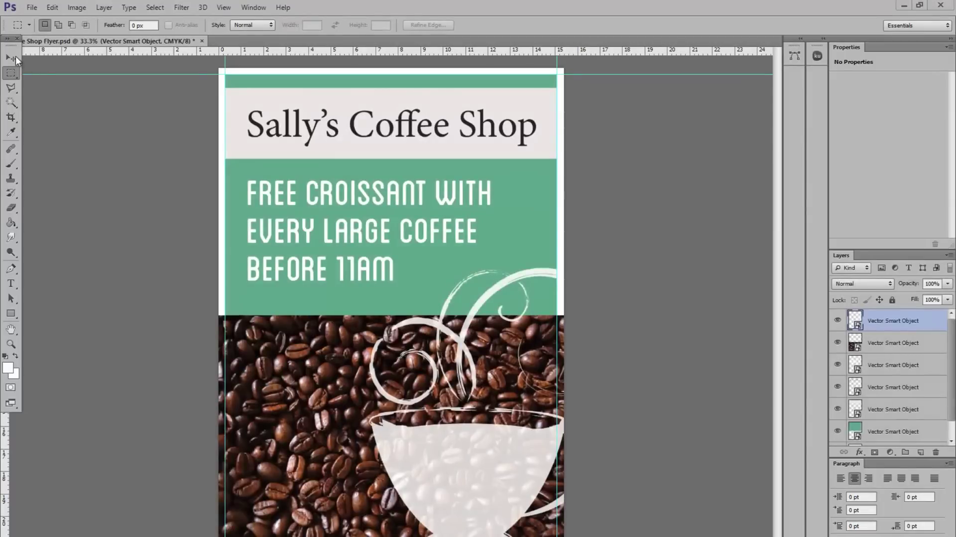
Step: Stretch the green background layer out to the top-left and right bleed edges
left_click(11, 57)
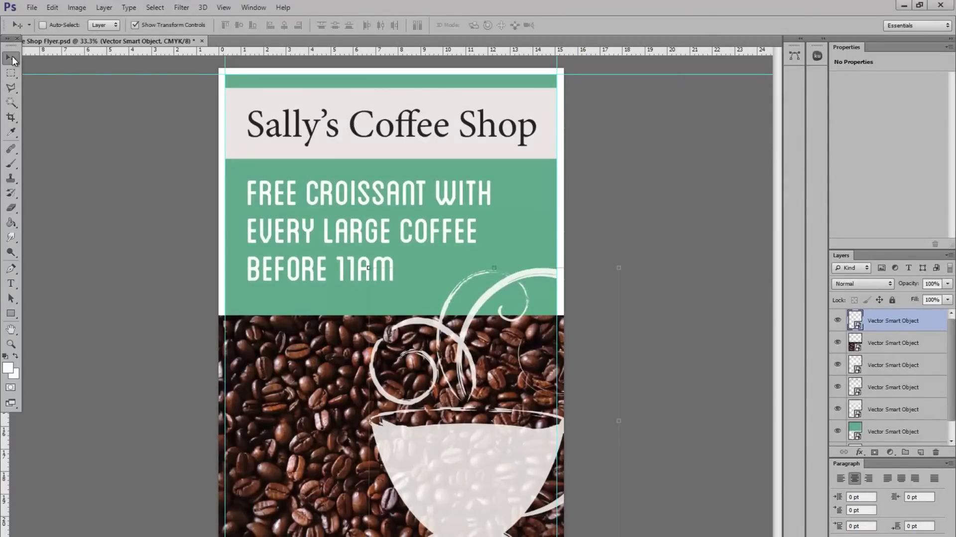
right_click(261, 81)
left_click(277, 88)
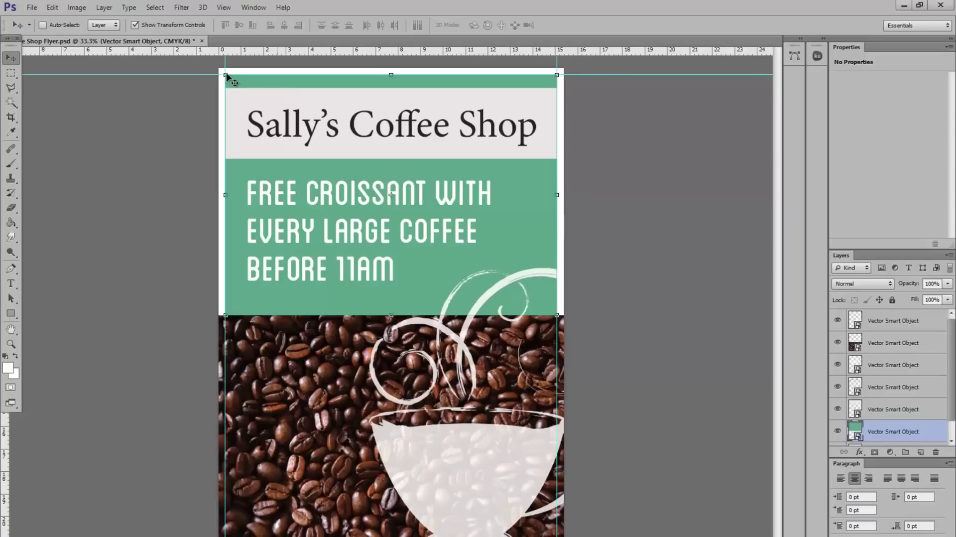
left_click_drag(225, 74, 219, 68)
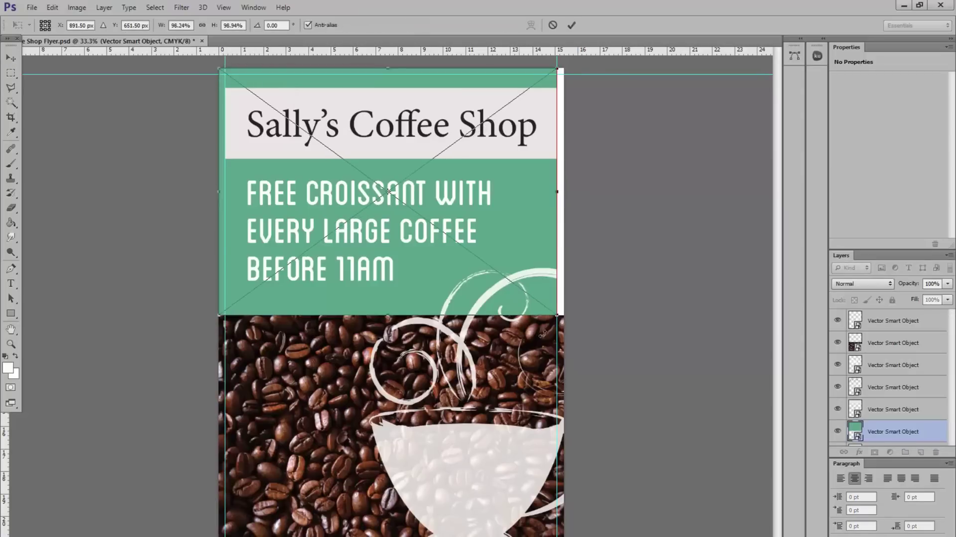
left_click_drag(559, 194, 567, 201)
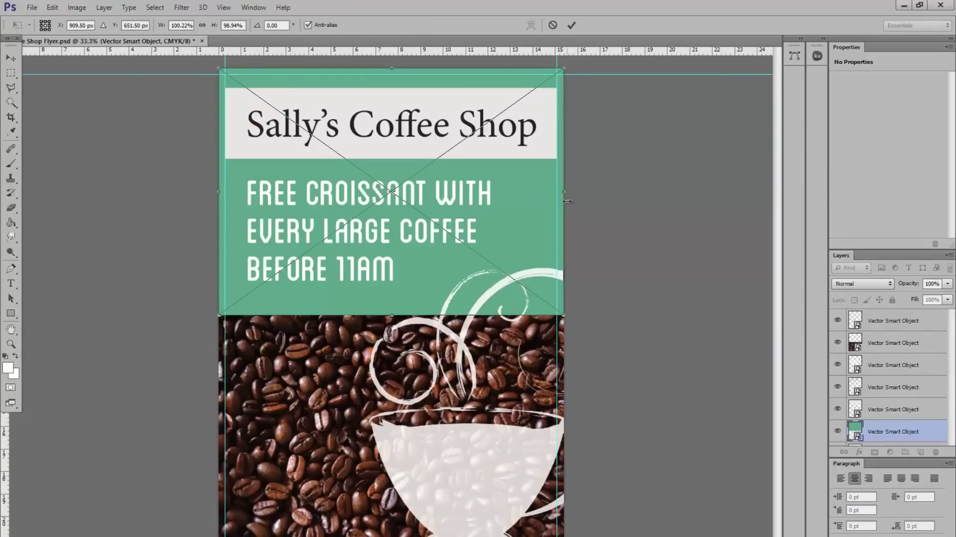
key("Return")
Step: Widen the white title banner to the left and right bleed edges
right_click(552, 128)
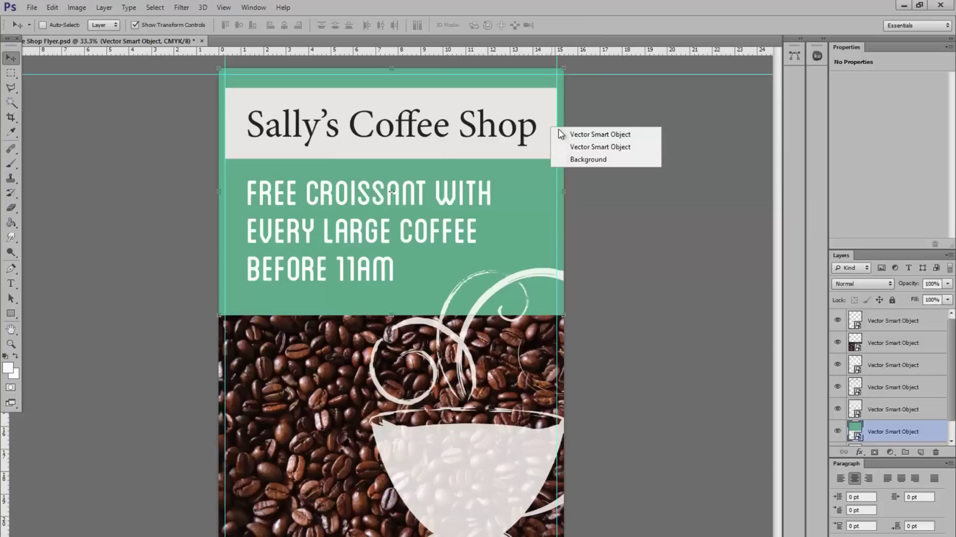
left_click(573, 132)
key("ctrl+t")
left_click_drag(564, 121, 567, 125)
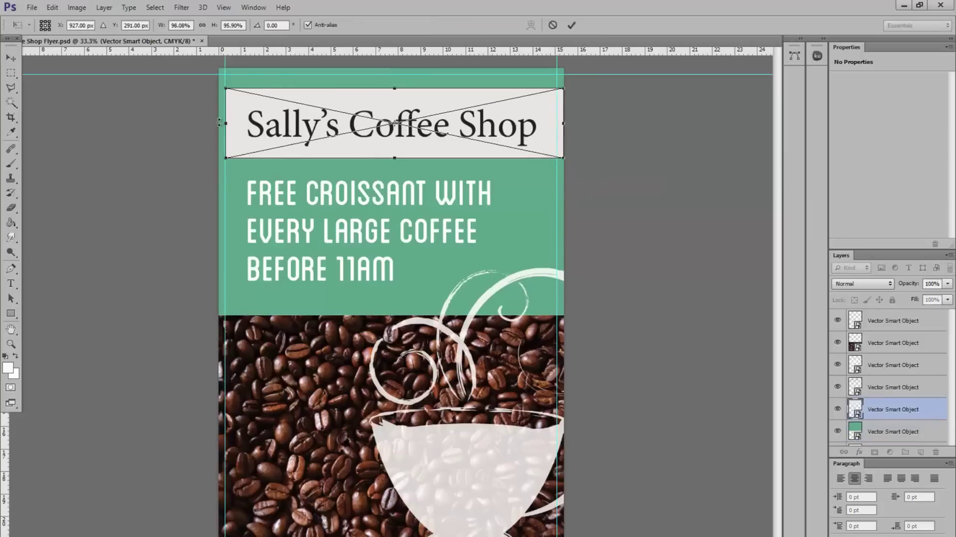
left_click_drag(226, 124, 219, 124)
key("Return")
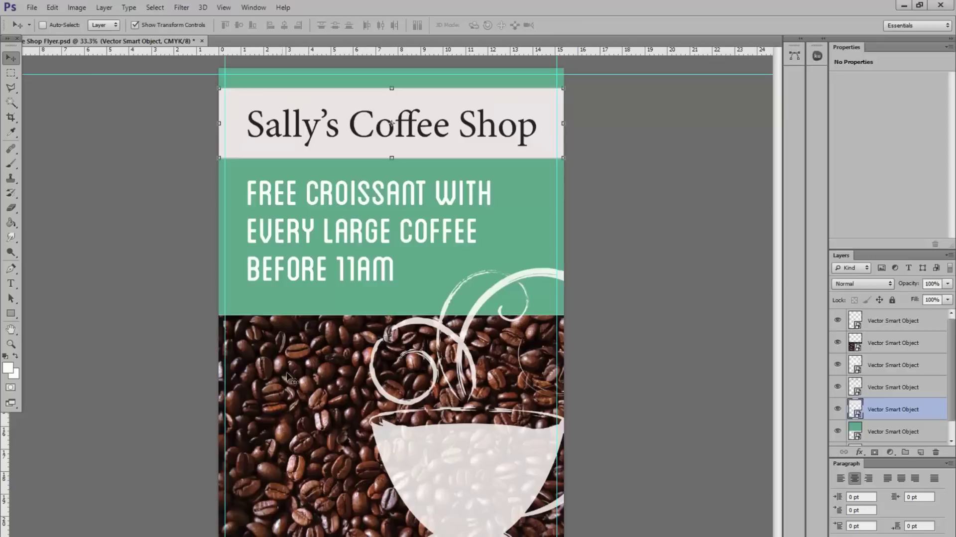
Step: Stretch the coffee-bean photo out to the bleed and save the flyer
right_click(290, 394)
left_click(305, 398)
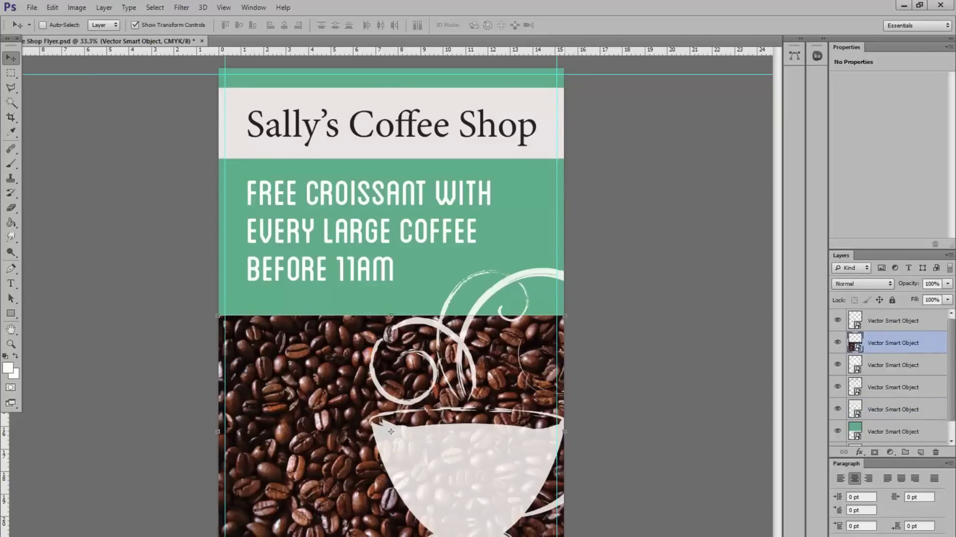
key("ctrl+t")
left_click_drag(564, 533, 573, 528)
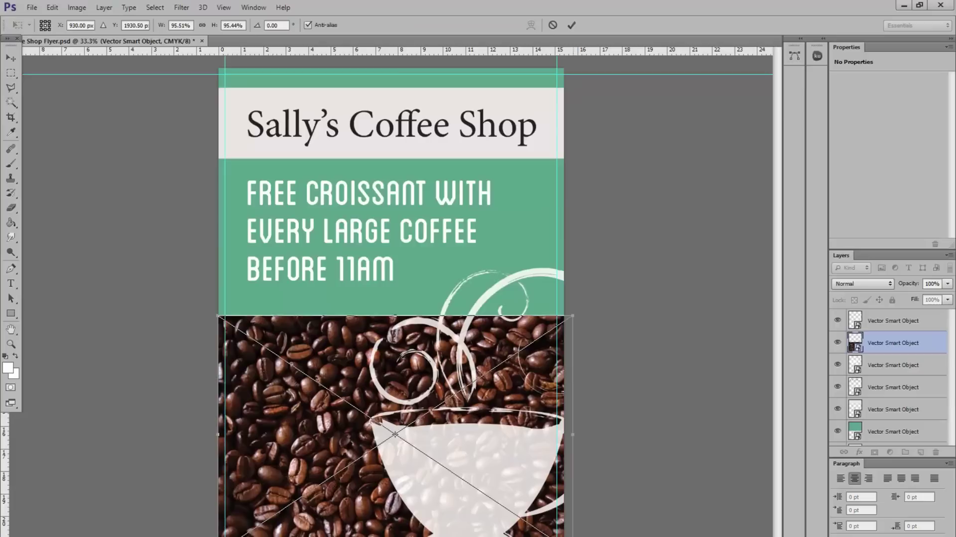
key("Return")
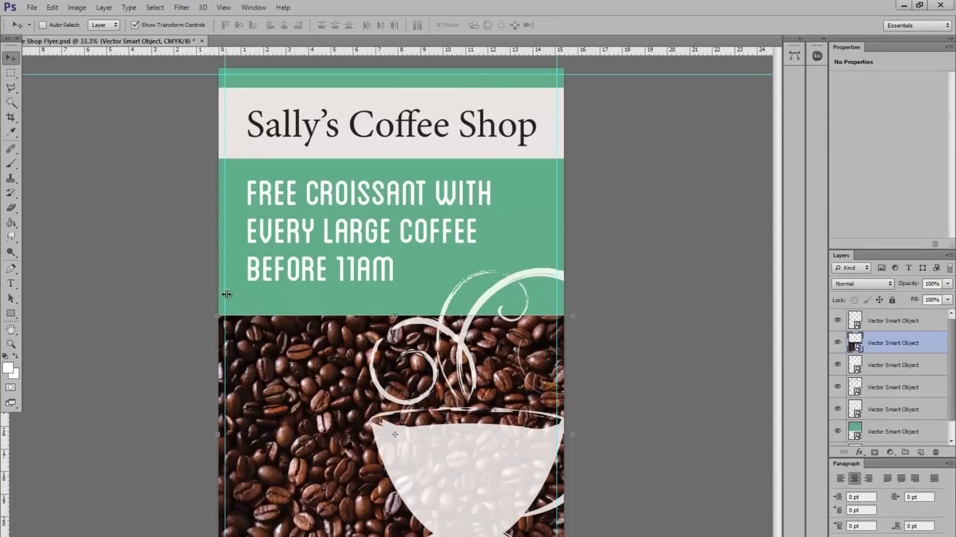
key("ctrl+s")
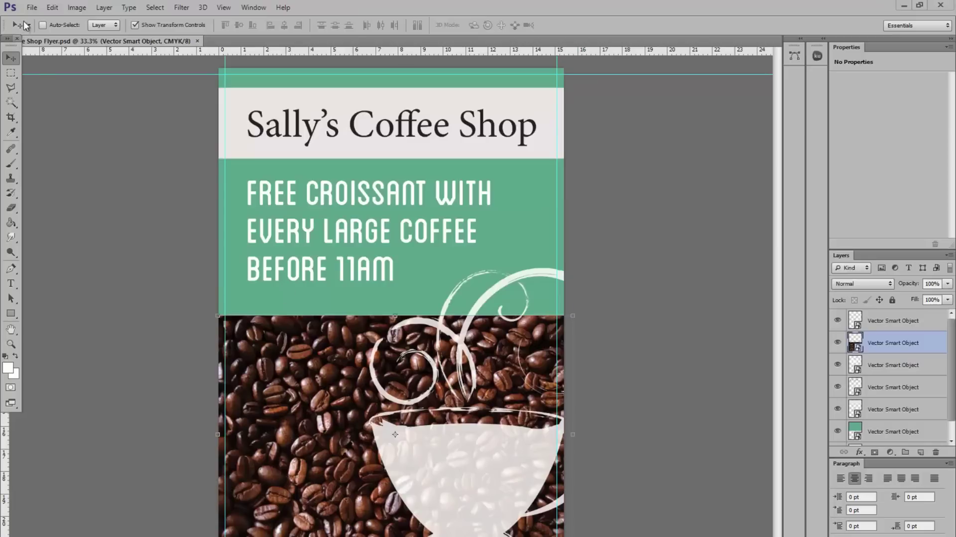
Step: Save a flattened, layer-free Photoshop PDF copy named Coffee Shop Flyer.pdf
left_click(31, 7)
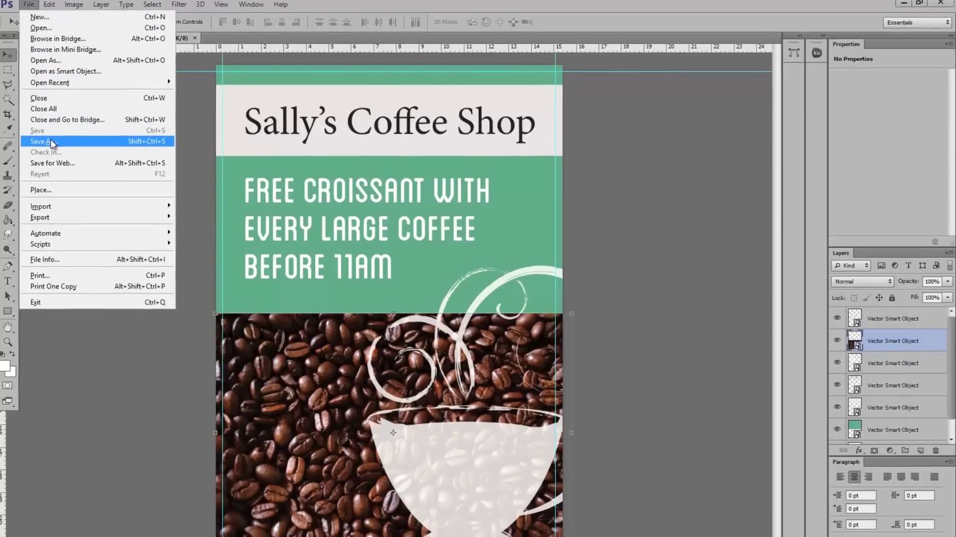
left_click(48, 144)
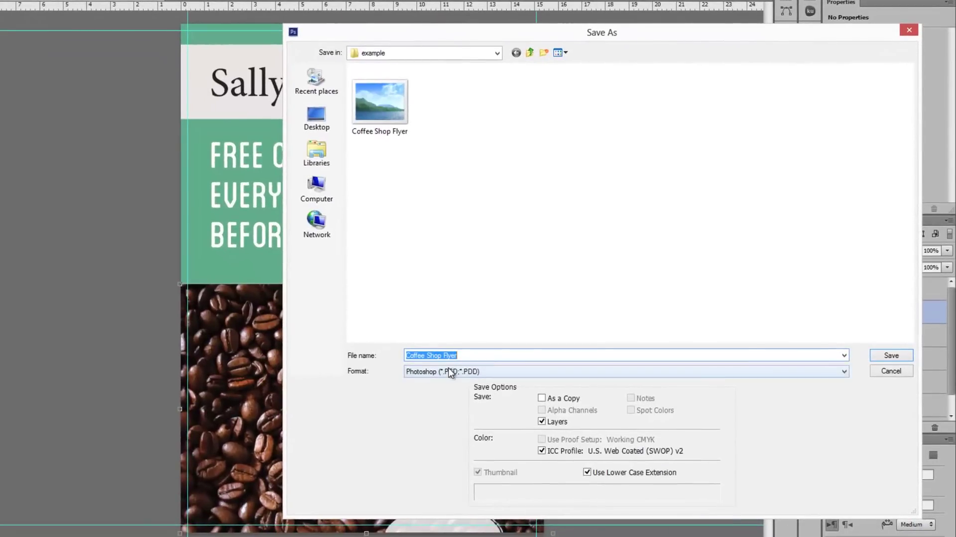
left_click(452, 372)
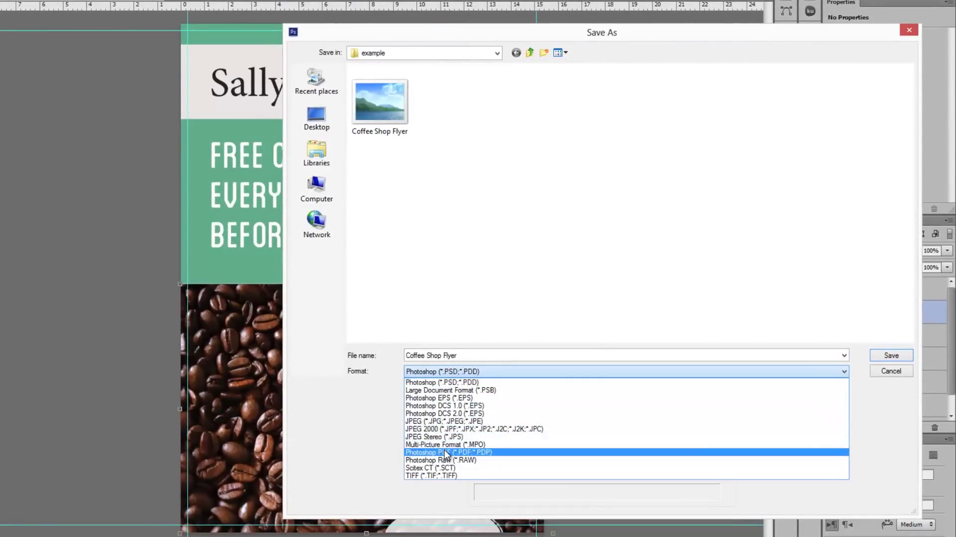
left_click(446, 452)
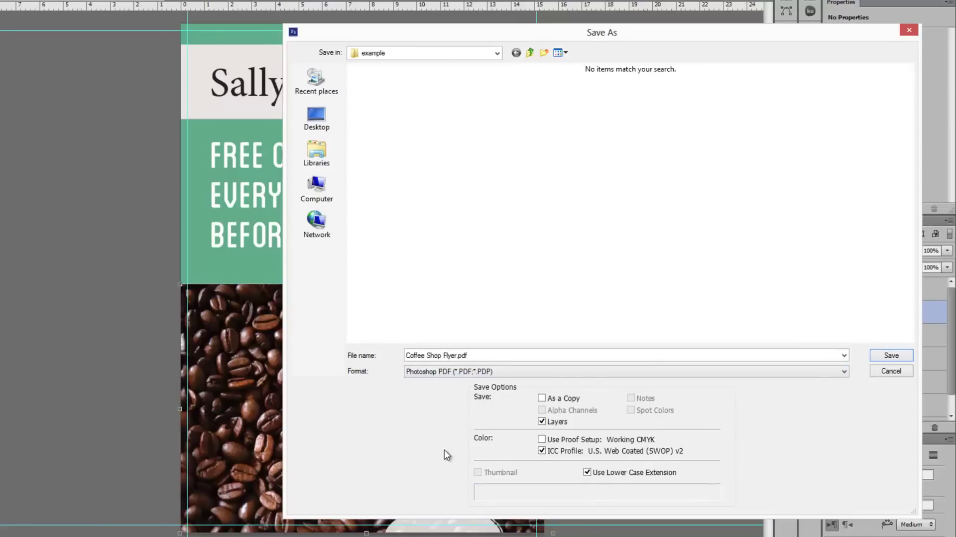
left_click(542, 422)
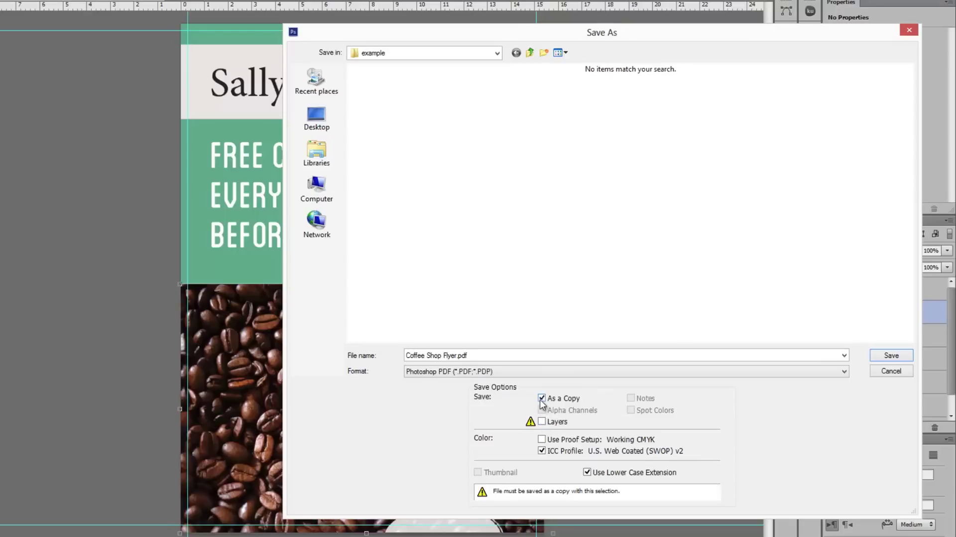
left_click(502, 355)
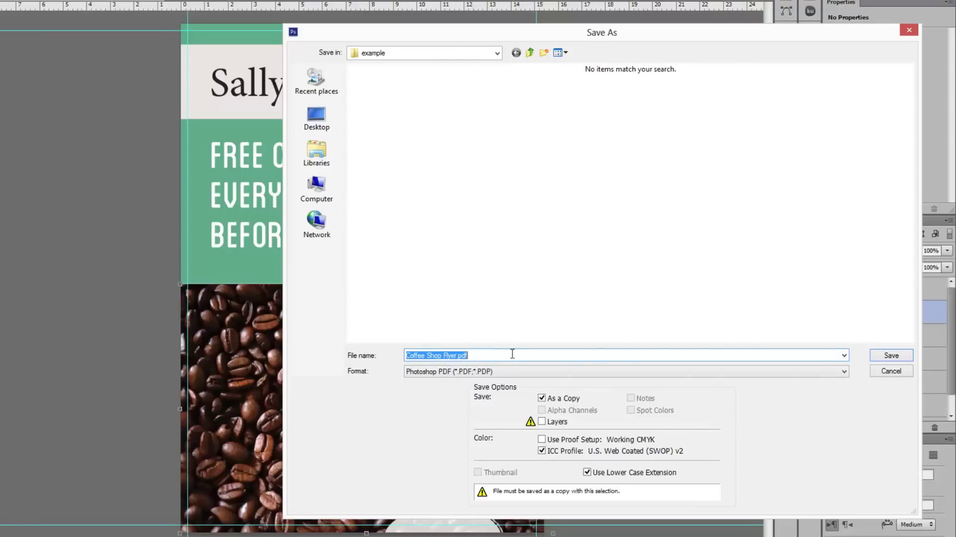
left_click(890, 356)
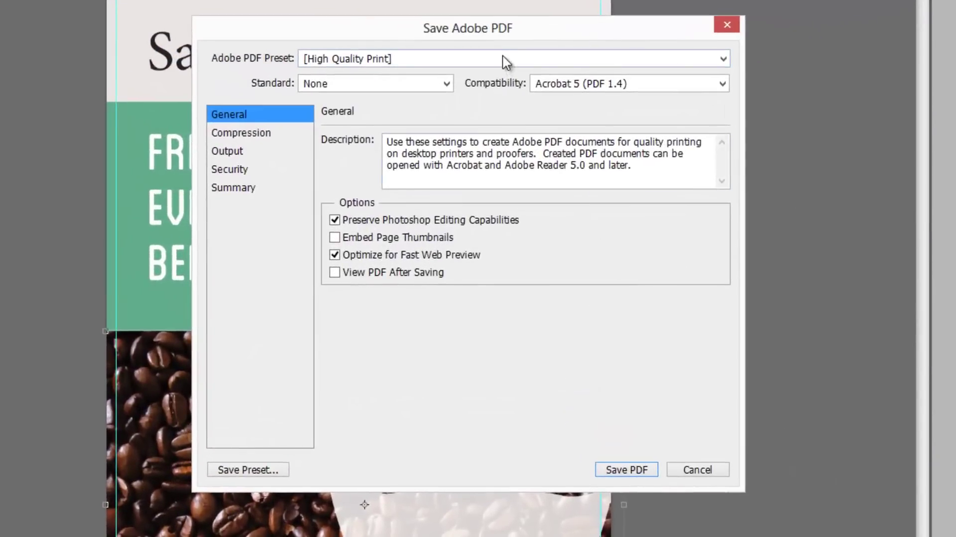
Step: Choose the [PDF/X-1a:2001] Adobe PDF preset for the export
left_click(504, 60)
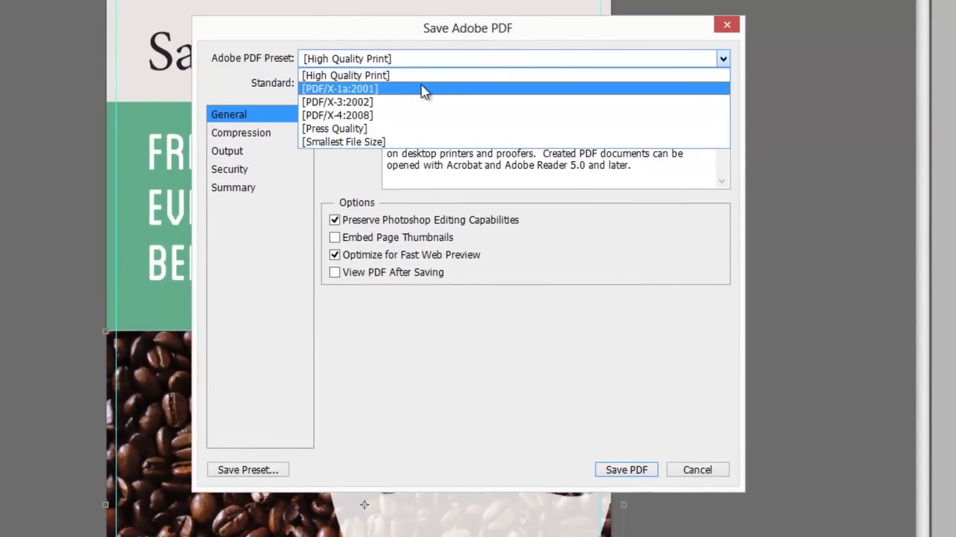
left_click(423, 89)
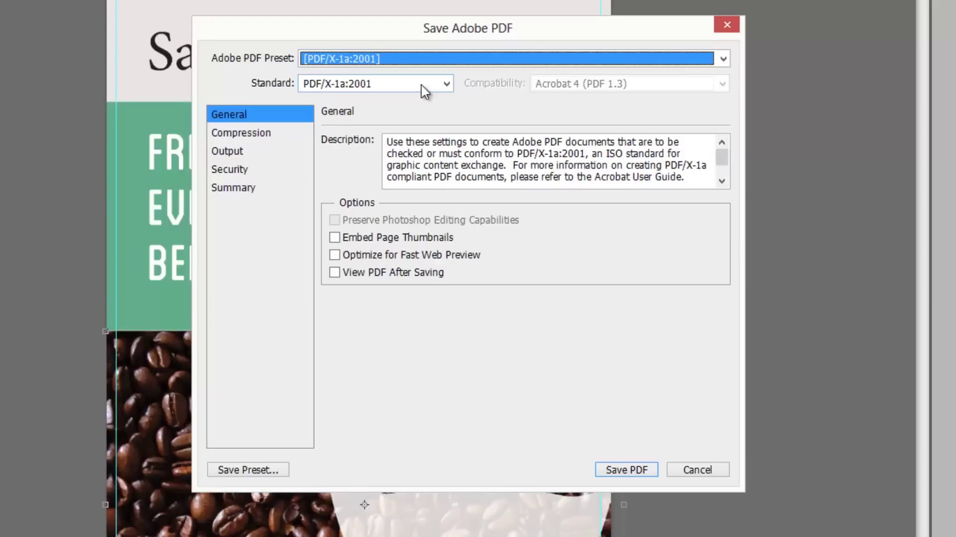
mouse_move(393, 272)
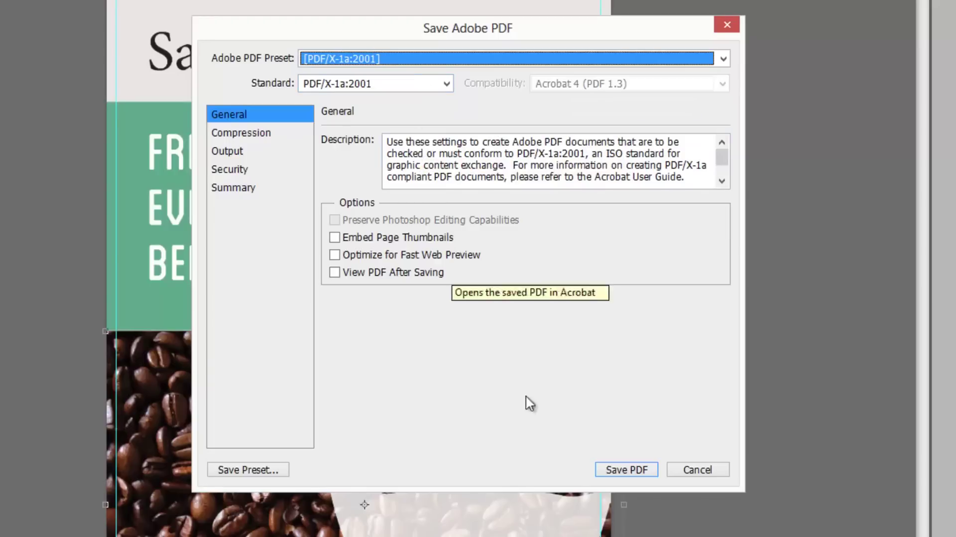
left_click(623, 472)
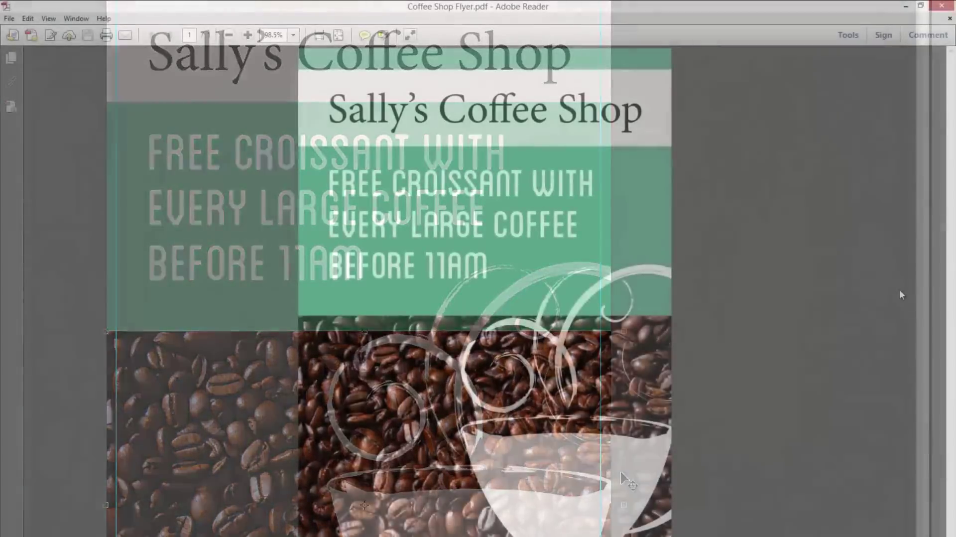